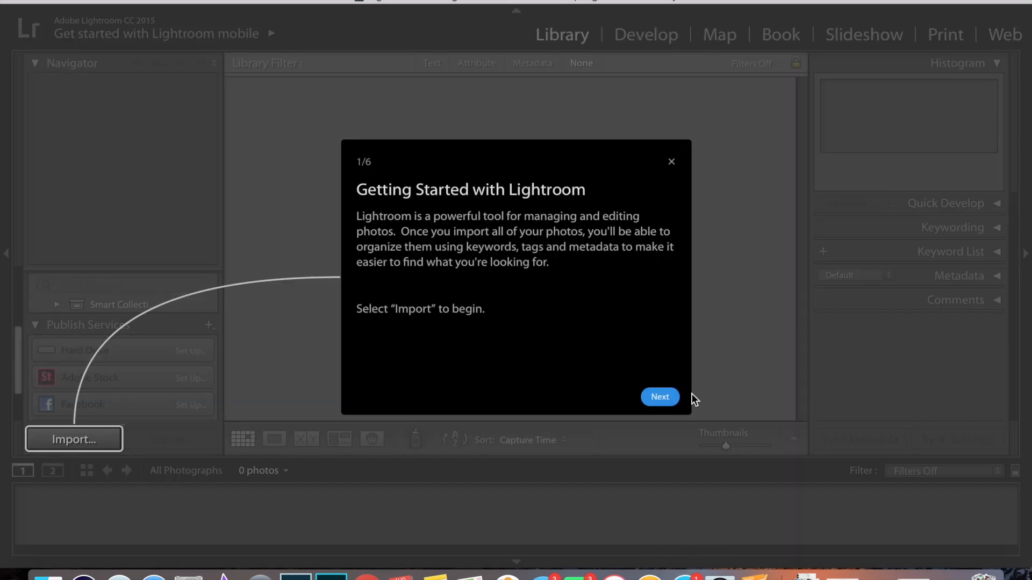
Go through all six pages of the Getting Started tour and finish it.
{"action": "left_click", "coordinate": [666, 397]}
{"action": "left_click", "coordinate": [662, 396]}
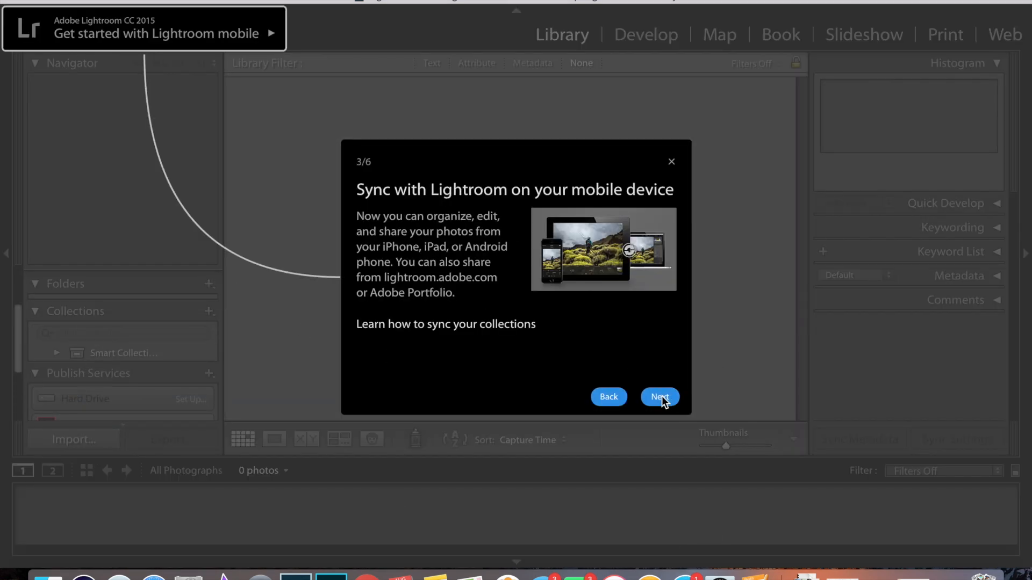
{"action": "left_click", "coordinate": [660, 397]}
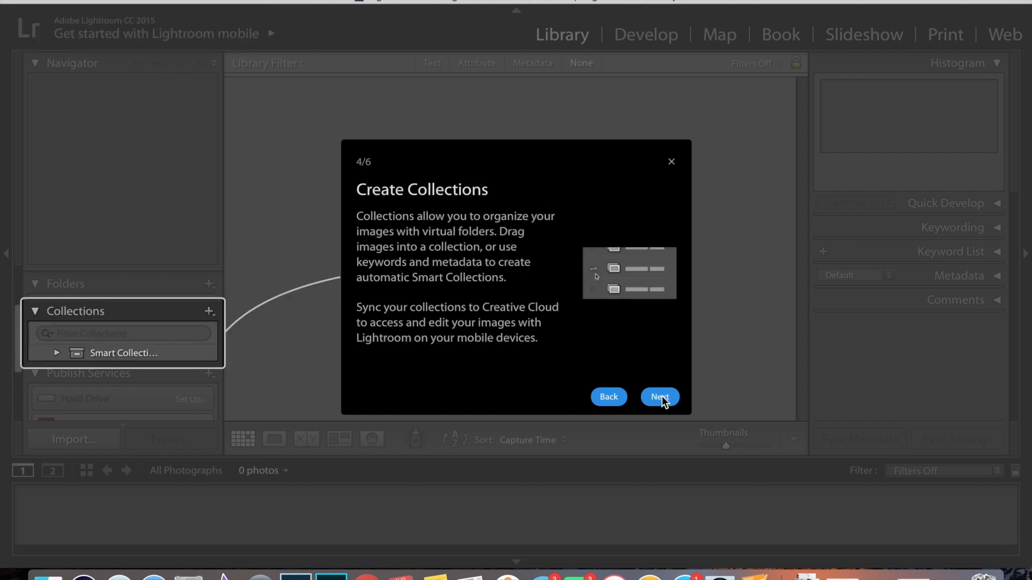
{"action": "left_click", "coordinate": [661, 396]}
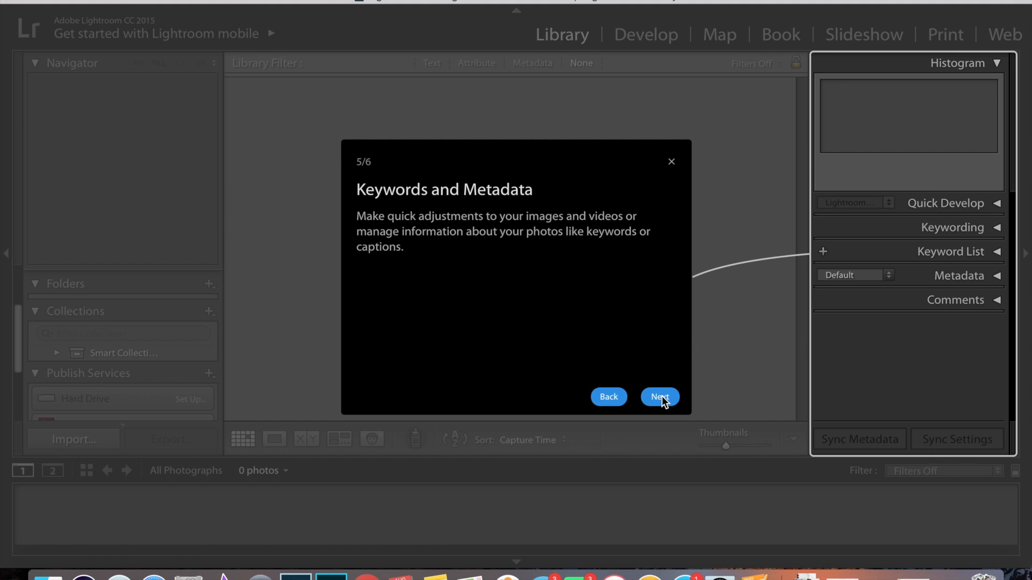
{"action": "left_click", "coordinate": [661, 397]}
{"action": "left_click", "coordinate": [660, 397]}
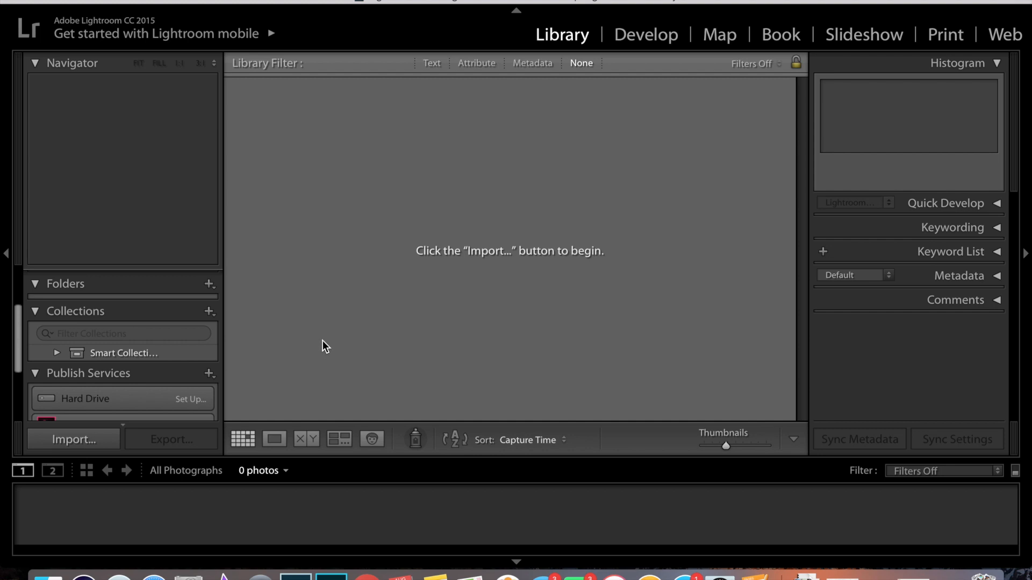
Start a photo import, choose the Summer 2018 folder inside Pictures as the source, and look through its photos.
{"action": "left_click", "coordinate": [82, 443]}
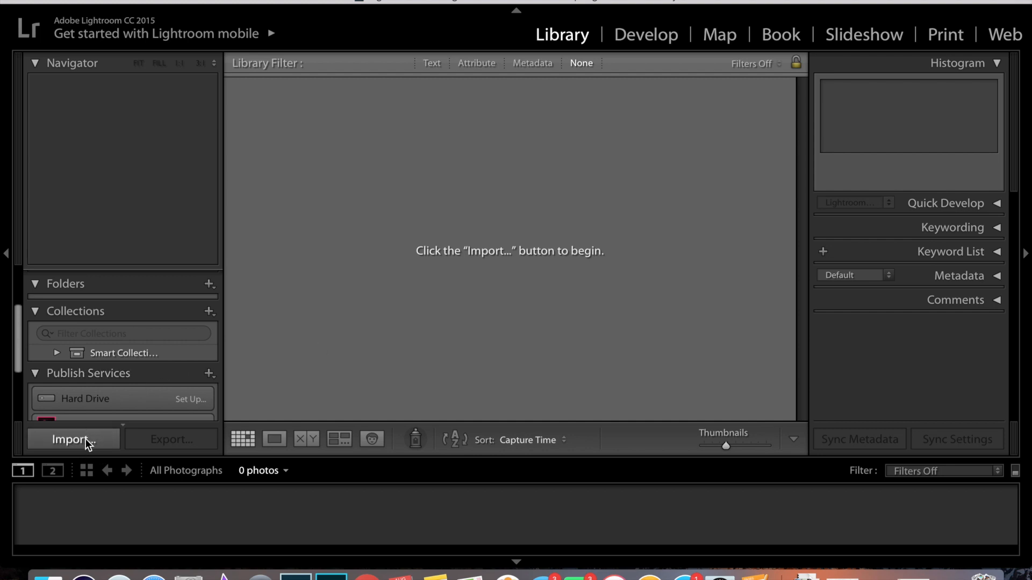
{"action": "left_click", "coordinate": [86, 443]}
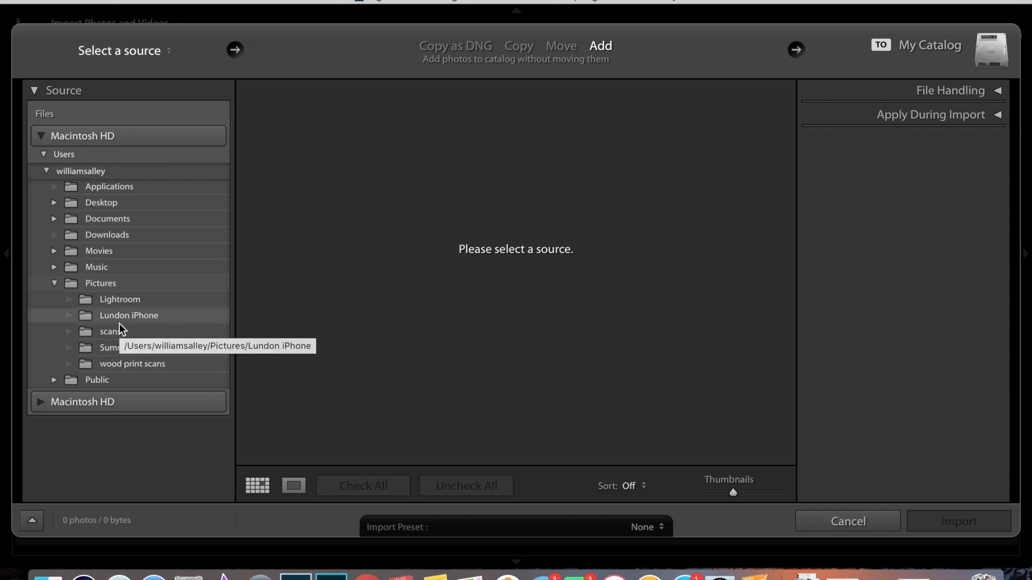
{"action": "left_click", "coordinate": [126, 348]}
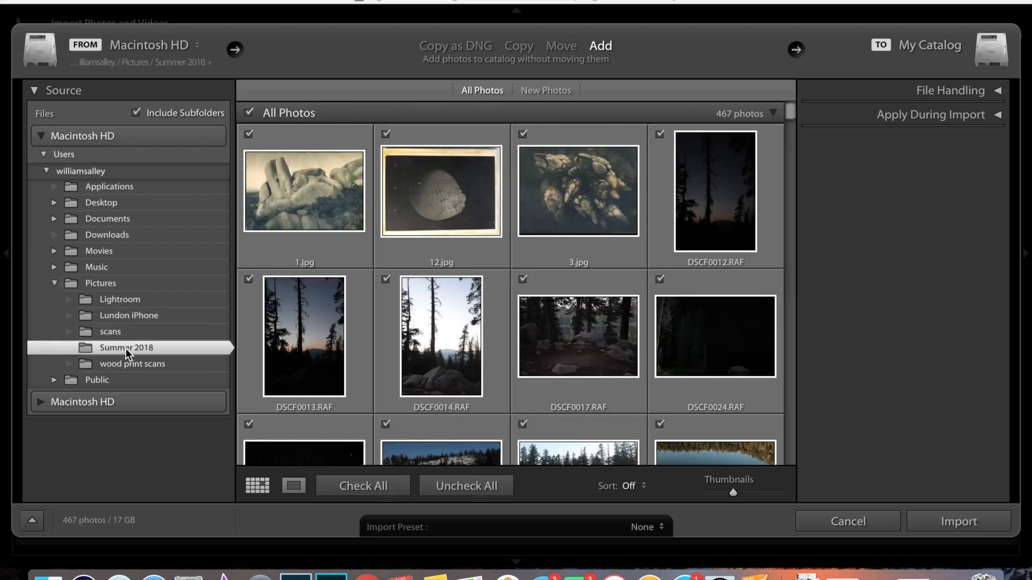
{"action": "scroll", "coordinate": [456, 401], "scroll_direction": "down", "scroll_amount": 10}
{"action": "scroll", "coordinate": [457, 401], "scroll_direction": "down", "scroll_amount": 15}
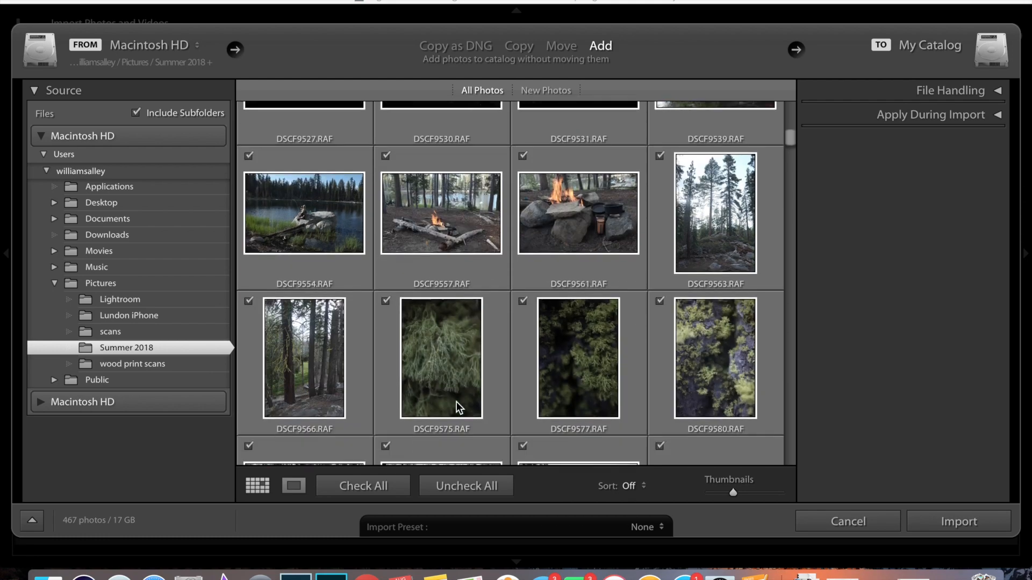
{"action": "scroll", "coordinate": [456, 402], "scroll_direction": "down", "scroll_amount": 5}
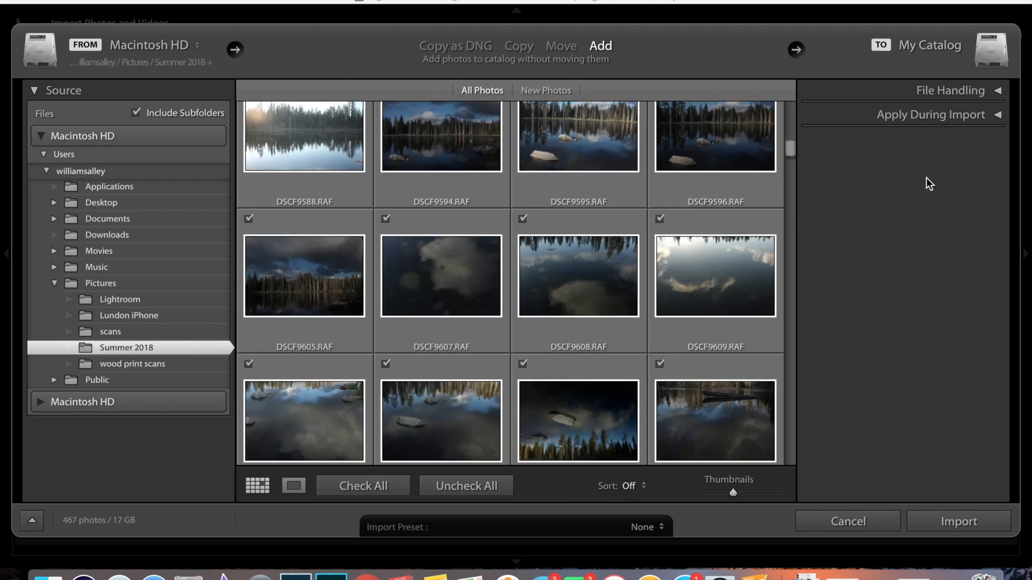
Enable Build Smart Previews for the import, leave Add to Collection off, and show the Apply During Import settings.
{"action": "left_click", "coordinate": [998, 90]}
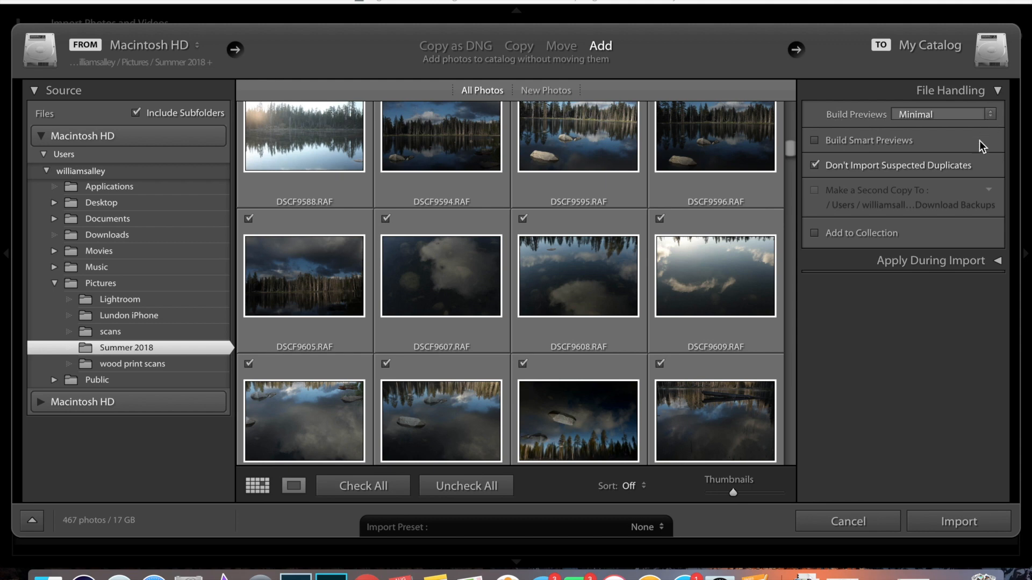
{"action": "left_click", "coordinate": [815, 140]}
{"action": "left_click", "coordinate": [814, 233]}
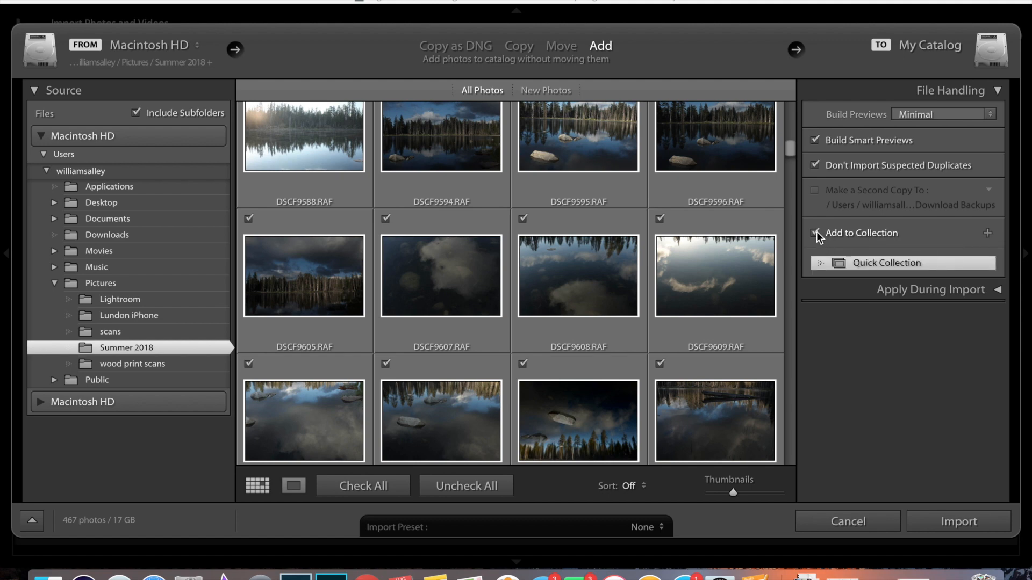
{"action": "left_click", "coordinate": [816, 232]}
{"action": "left_click", "coordinate": [998, 260]}
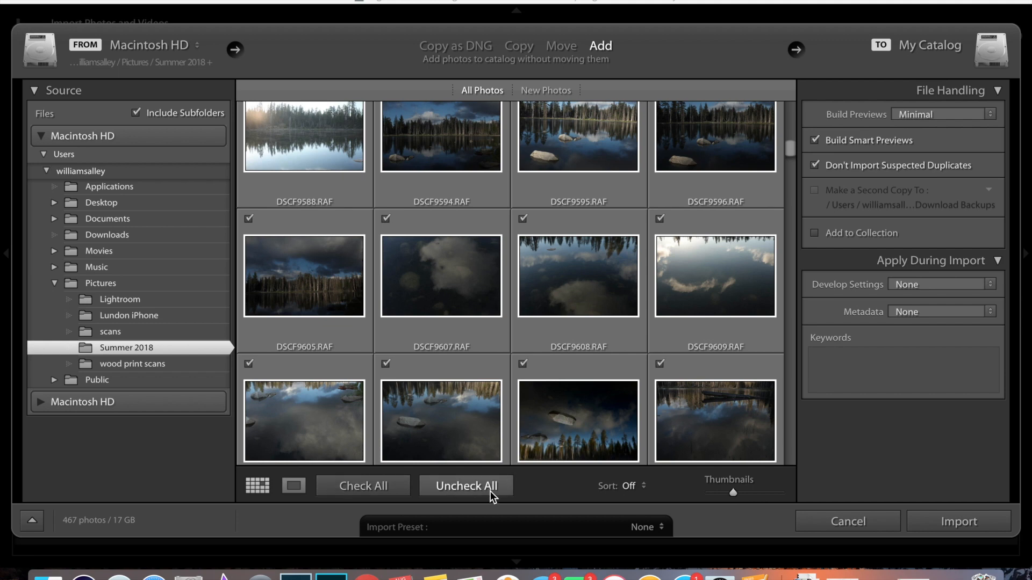
Preview the lake photo DSCF0043.RAF enlarged on its own and return to the thumbnail grid.
{"action": "left_click", "coordinate": [295, 485]}
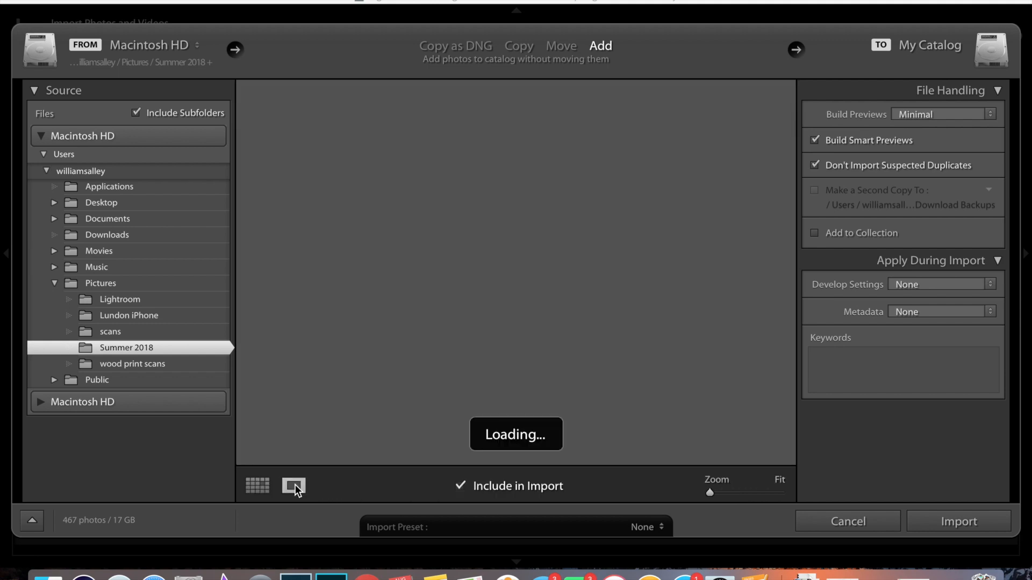
{"action": "left_click", "coordinate": [258, 486]}
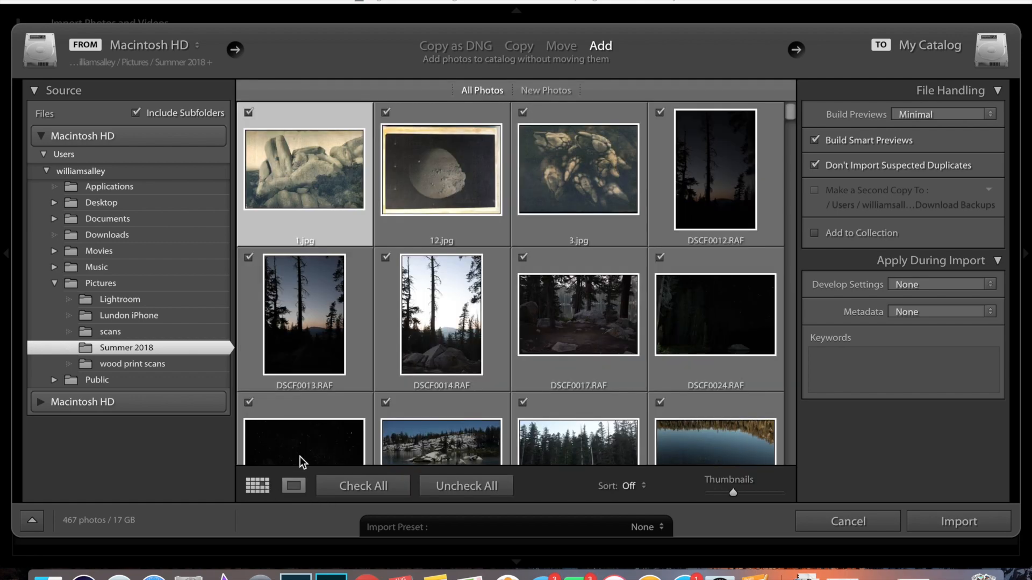
{"action": "left_click", "coordinate": [439, 346]}
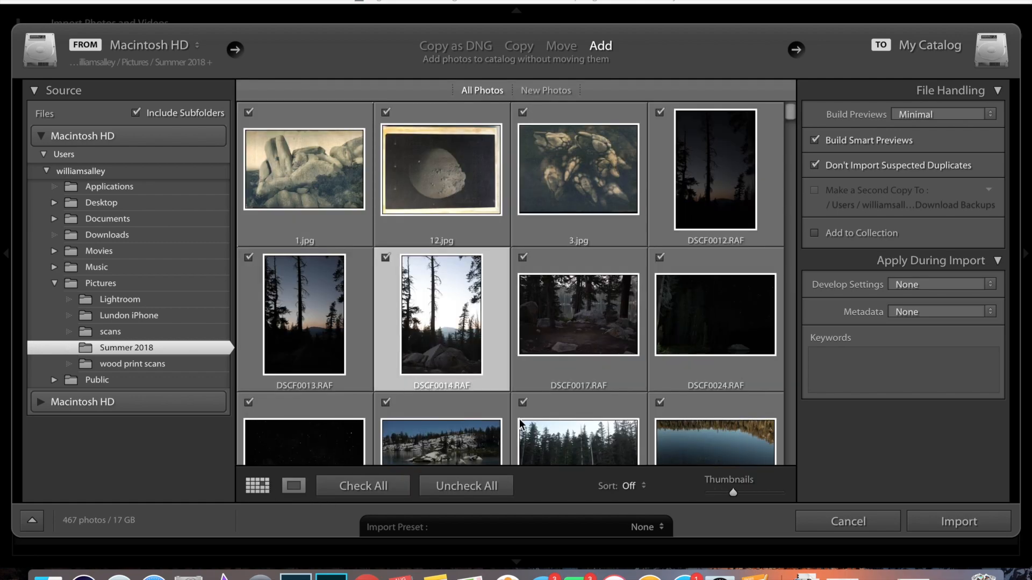
{"action": "scroll", "coordinate": [555, 405], "scroll_direction": "down", "scroll_amount": 3}
{"action": "left_click", "coordinate": [466, 305]}
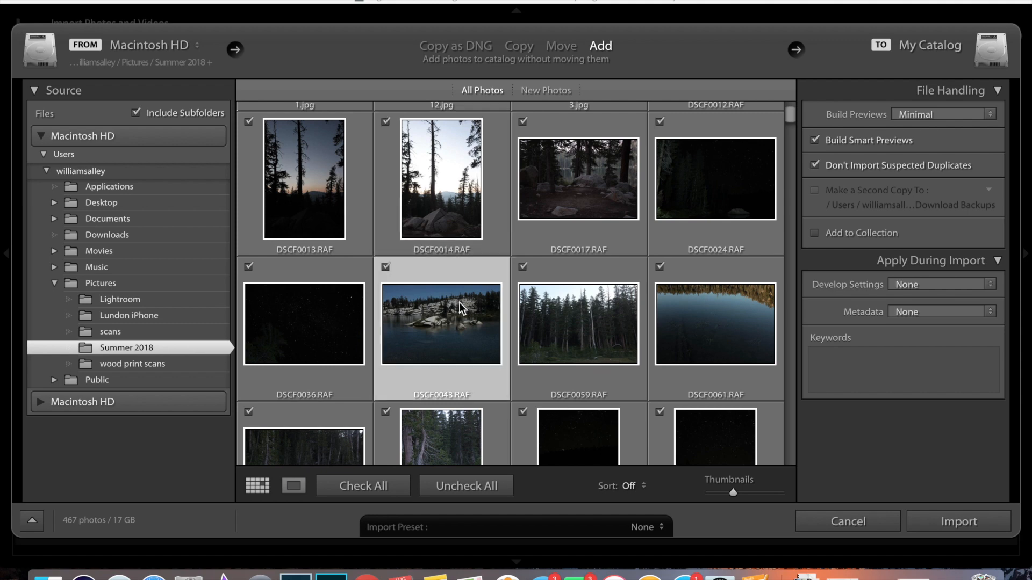
{"action": "left_click", "coordinate": [294, 486]}
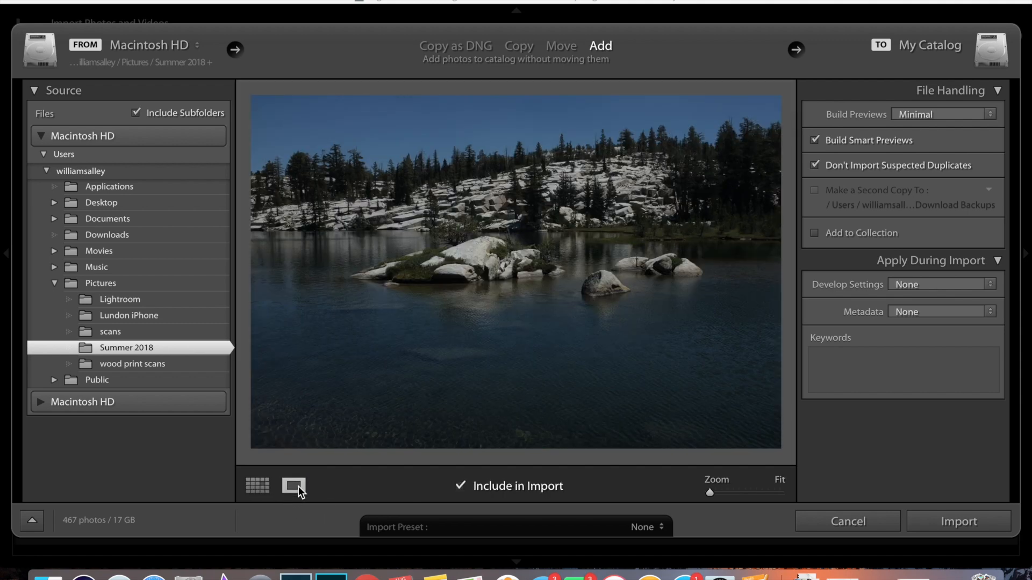
{"action": "left_click", "coordinate": [257, 486]}
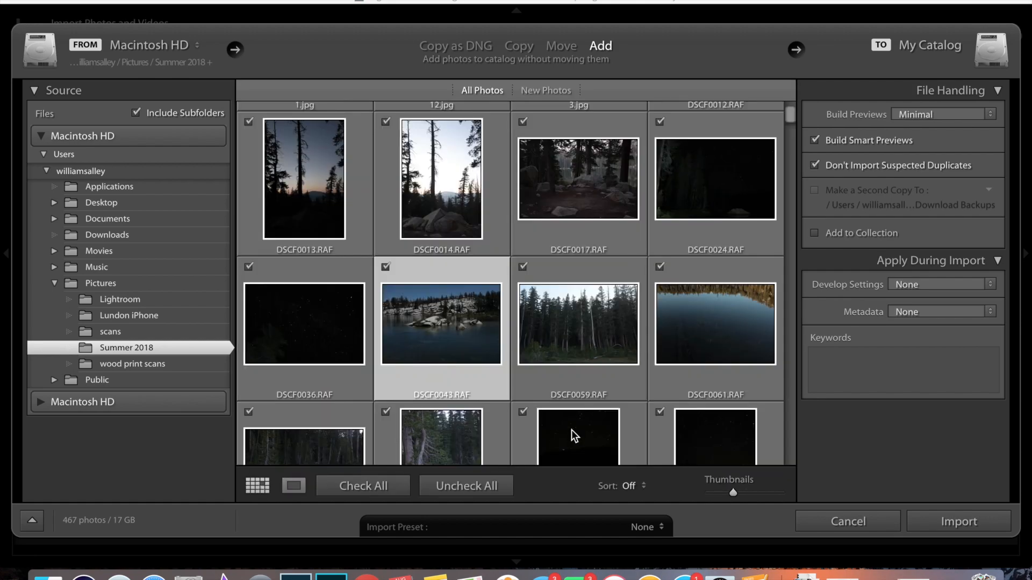
Browse the source photos at larger and smaller thumbnail sizes, ending with three thumbnails per row.
{"action": "scroll", "coordinate": [571, 432], "scroll_direction": "down", "scroll_amount": 10}
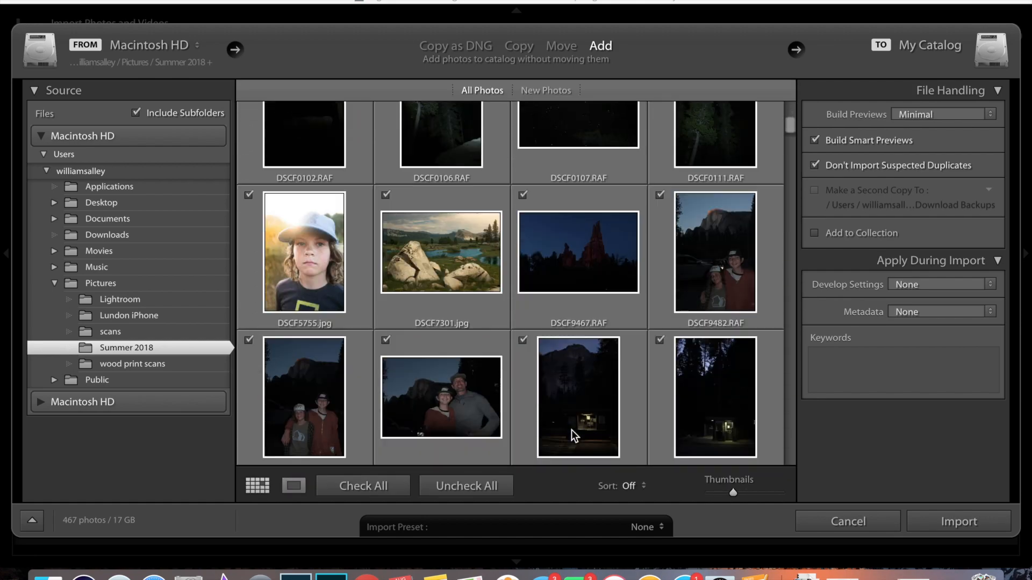
{"action": "scroll", "coordinate": [572, 429], "scroll_direction": "down", "scroll_amount": 2}
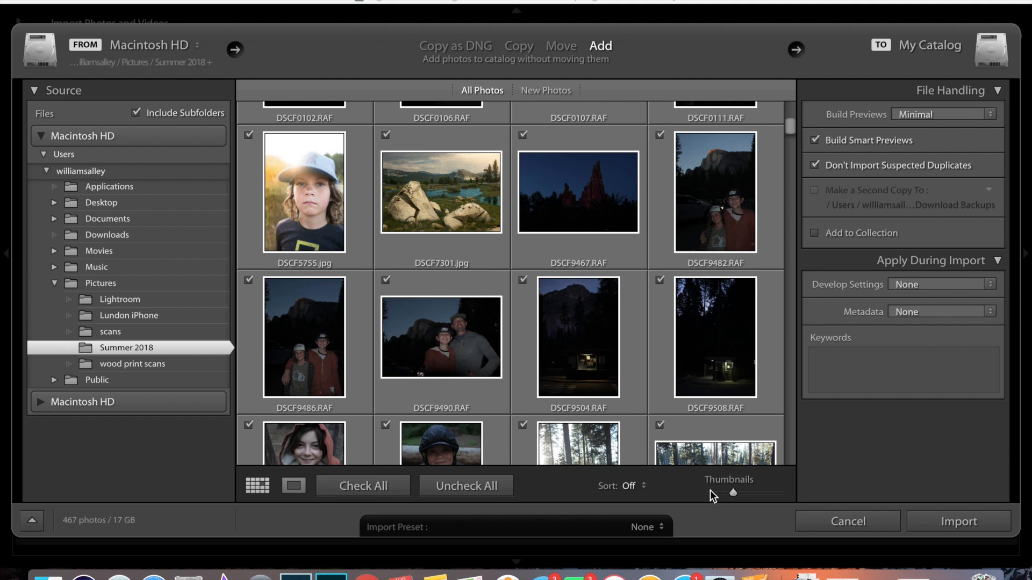
{"action": "left_click", "coordinate": [755, 492]}
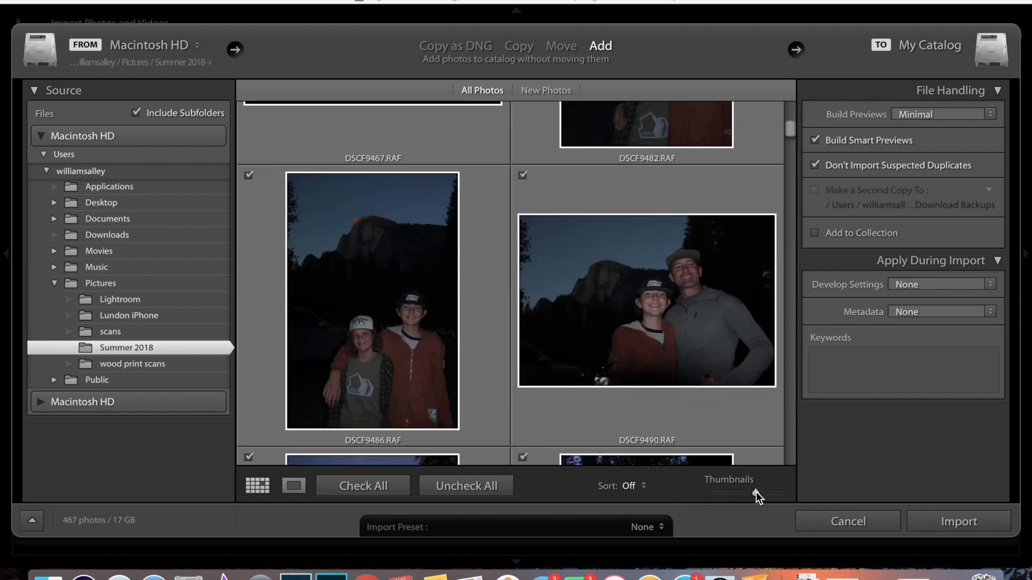
{"action": "left_click", "coordinate": [718, 493]}
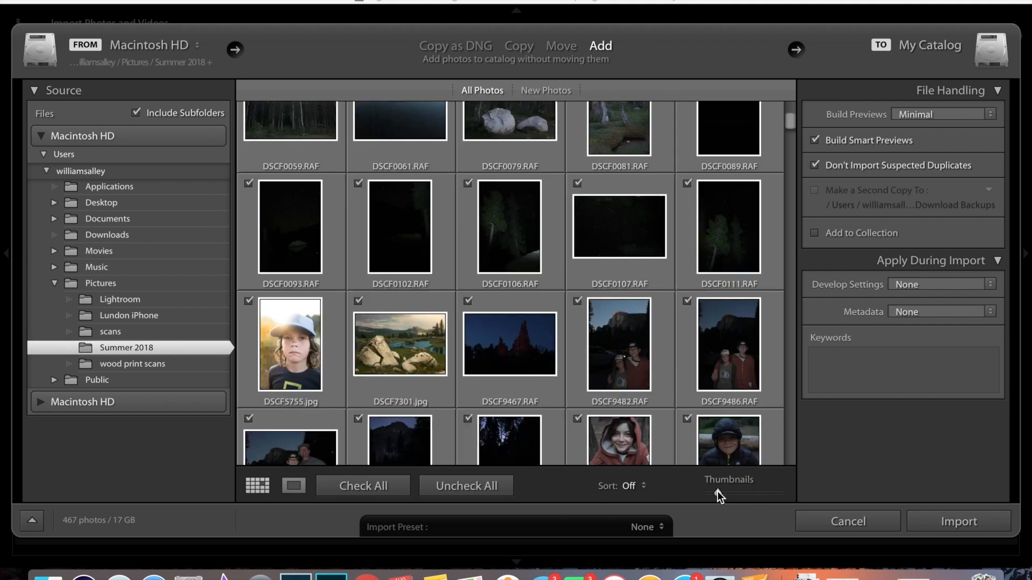
{"action": "scroll", "coordinate": [678, 341], "scroll_direction": "down", "scroll_amount": 20}
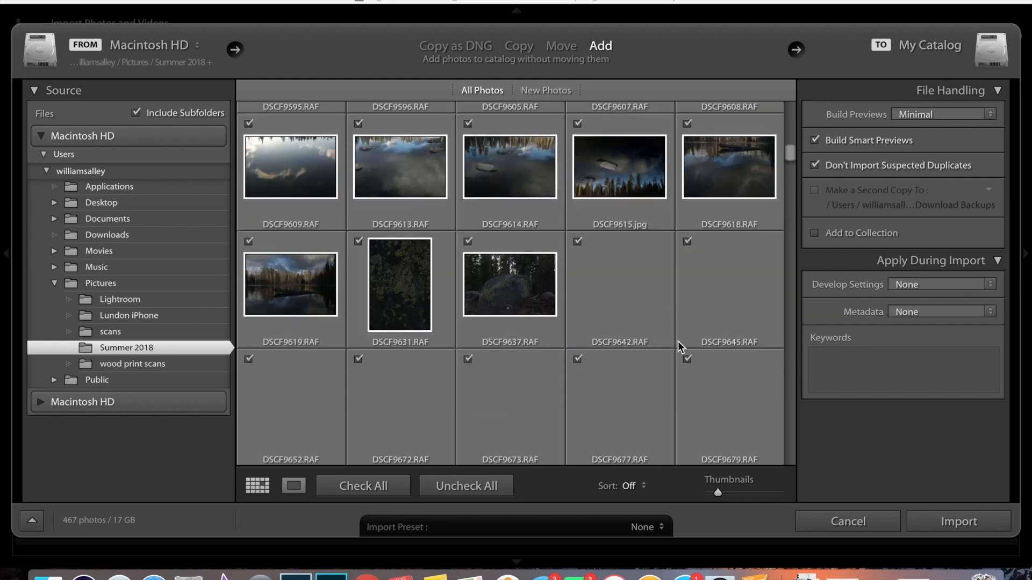
{"action": "key", "text": "="}
{"action": "scroll", "coordinate": [562, 404], "scroll_direction": "down", "scroll_amount": 5}
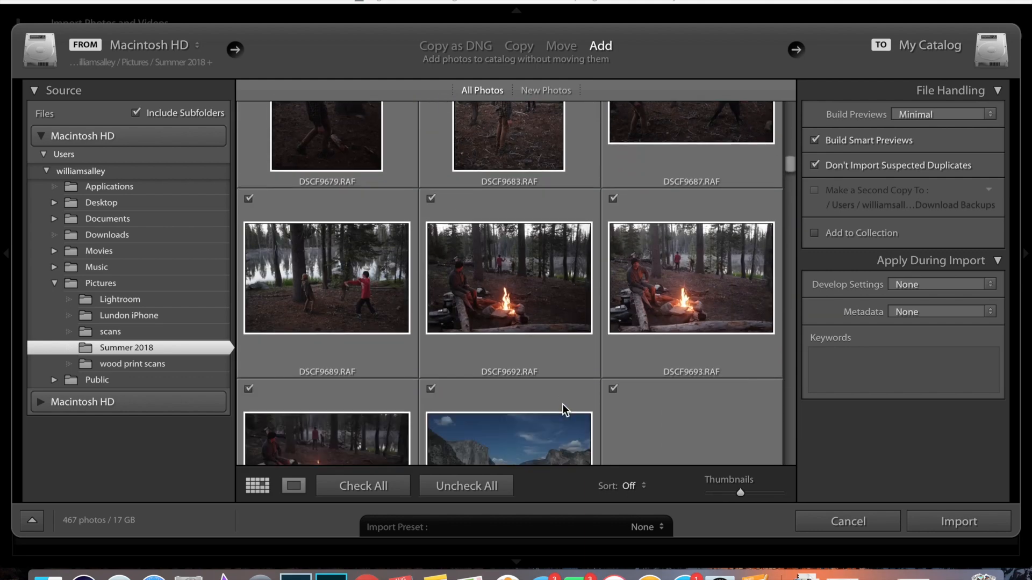
Review the sort options, keep sorting Off, and import the checked Summer 2018 photos into the catalog.
{"action": "left_click", "coordinate": [640, 489]}
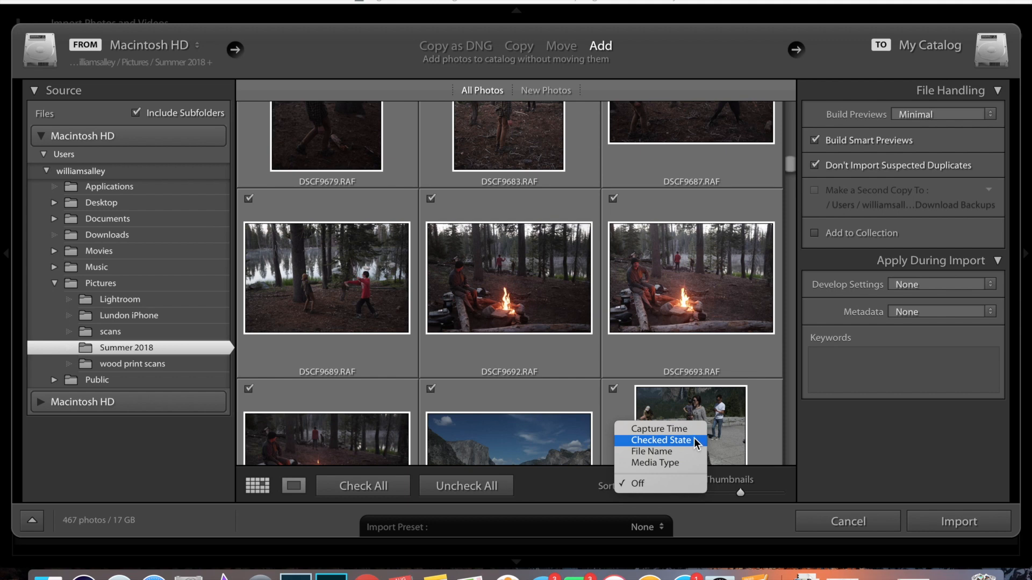
{"action": "left_click", "coordinate": [674, 485]}
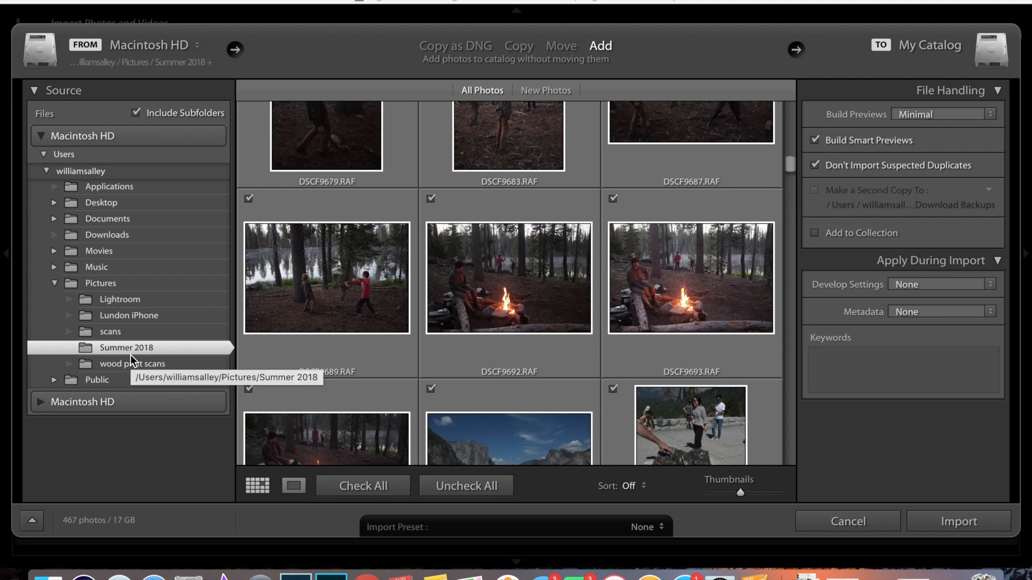
{"action": "left_click", "coordinate": [971, 525]}
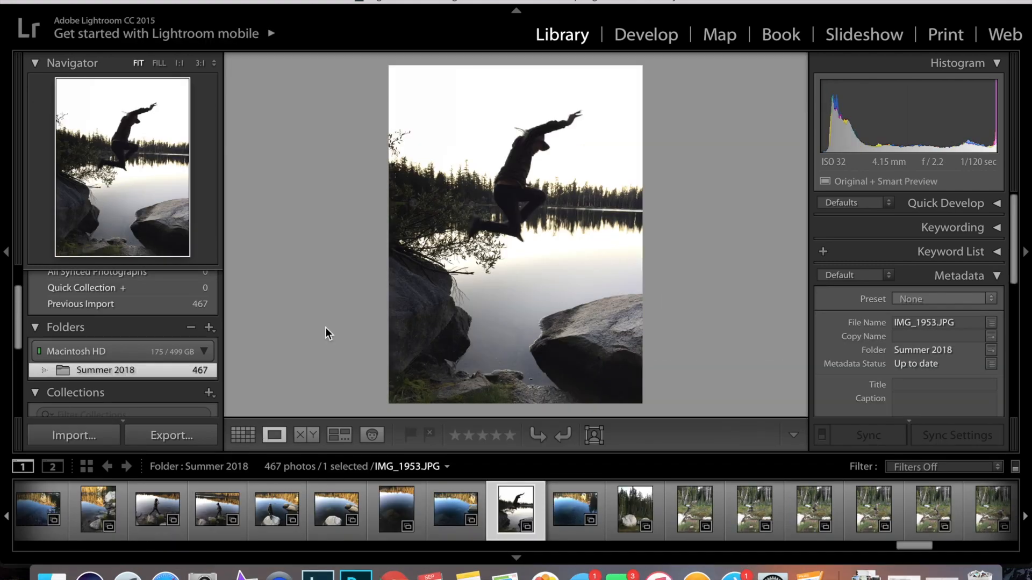
Start another import from the Untitled device and set its photos to Copy as DNG.
{"action": "left_click", "coordinate": [64, 437]}
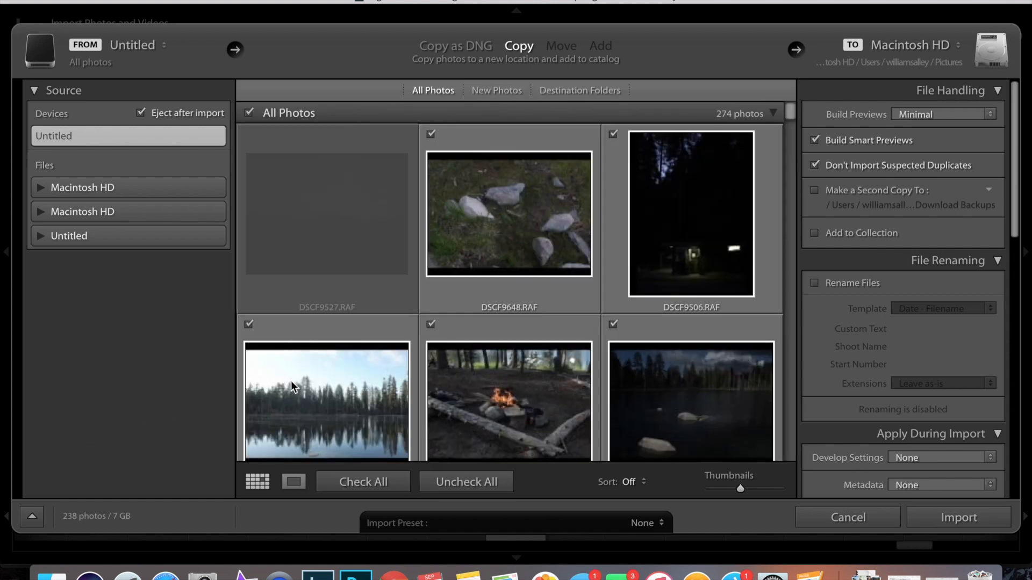
{"action": "scroll", "coordinate": [732, 284], "scroll_direction": "down", "scroll_amount": 3}
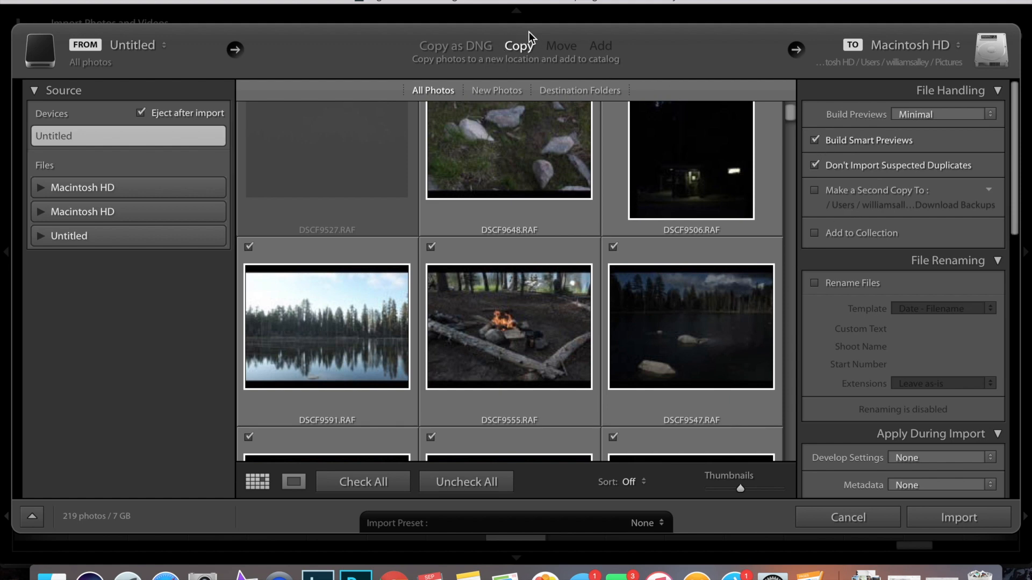
{"action": "left_click", "coordinate": [455, 45]}
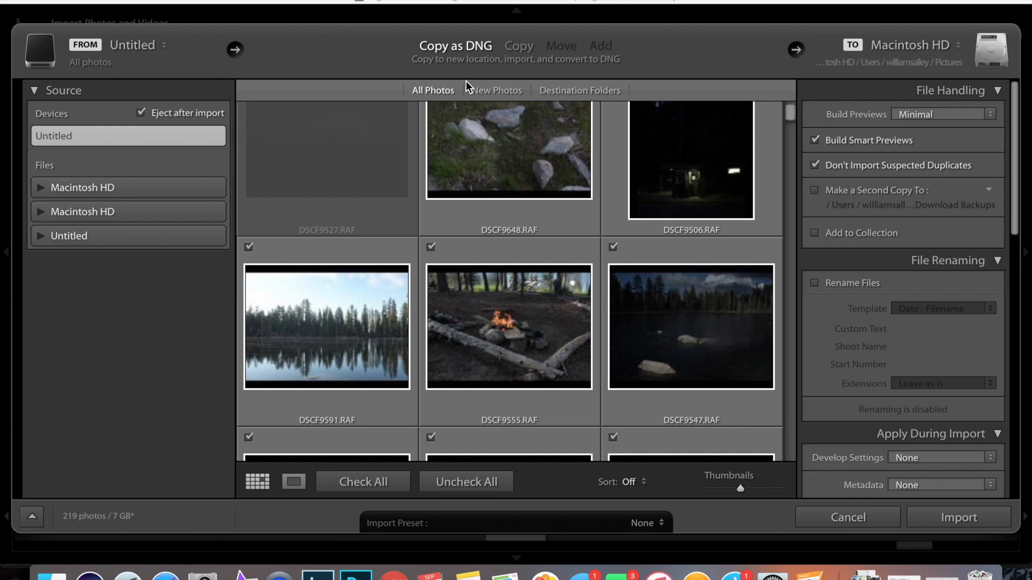
Enable file renaming for the import with the Custom Name template and the custom text "Yosemite 2018".
{"action": "scroll", "coordinate": [918, 163], "scroll_direction": "down", "scroll_amount": 2}
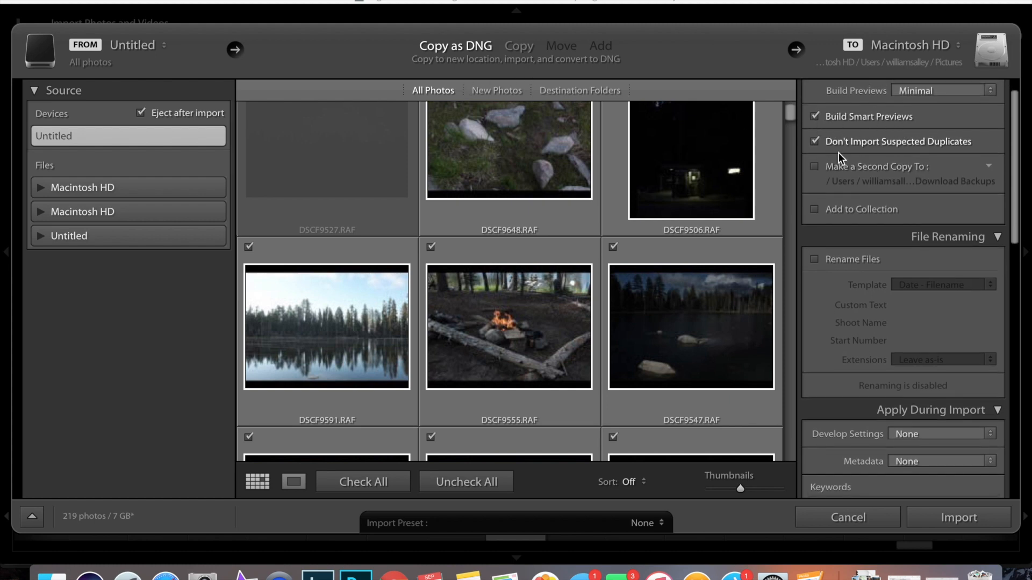
{"action": "scroll", "coordinate": [854, 168], "scroll_direction": "down", "scroll_amount": 5}
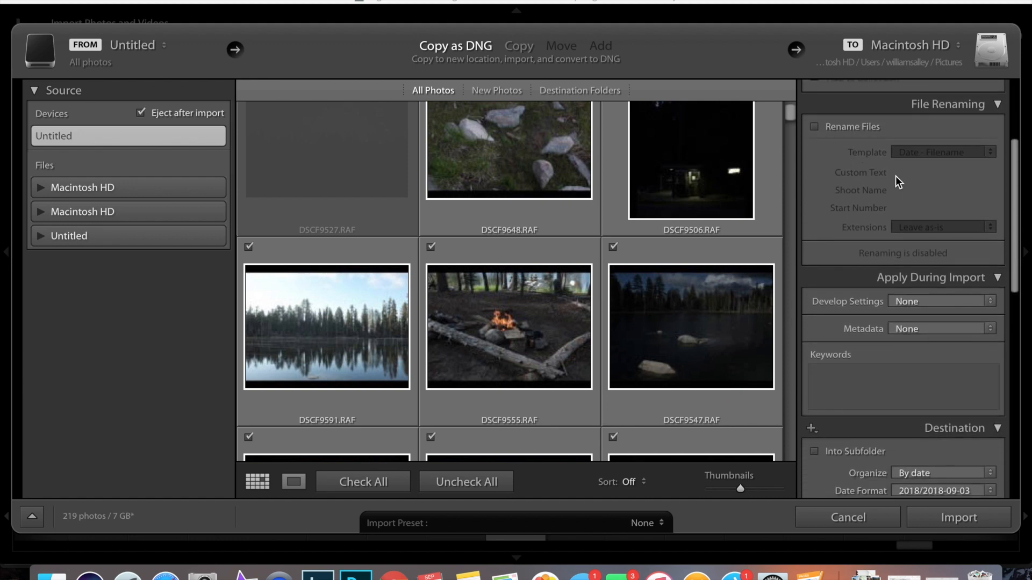
{"action": "left_click", "coordinate": [813, 125]}
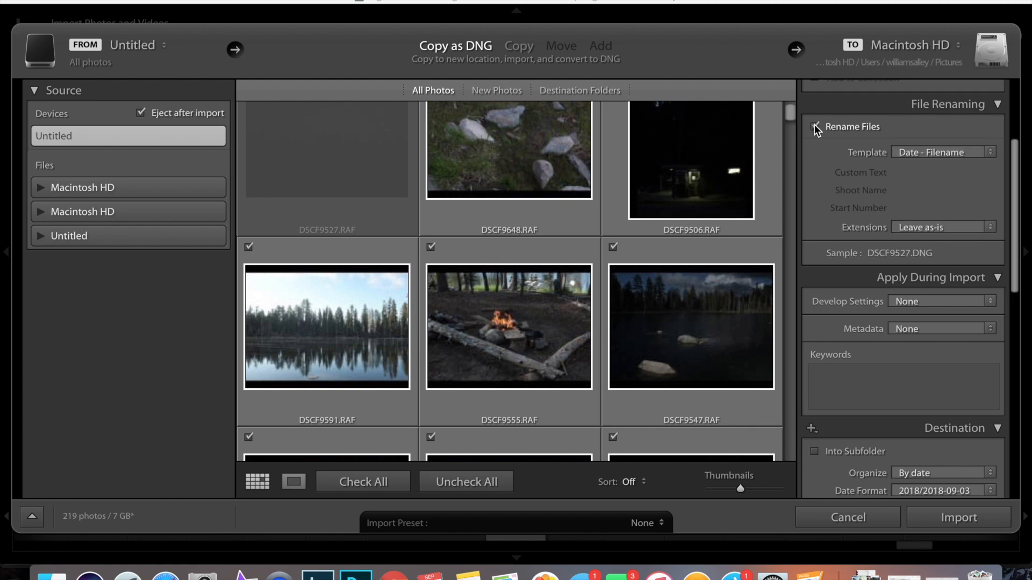
{"action": "left_click", "coordinate": [959, 154]}
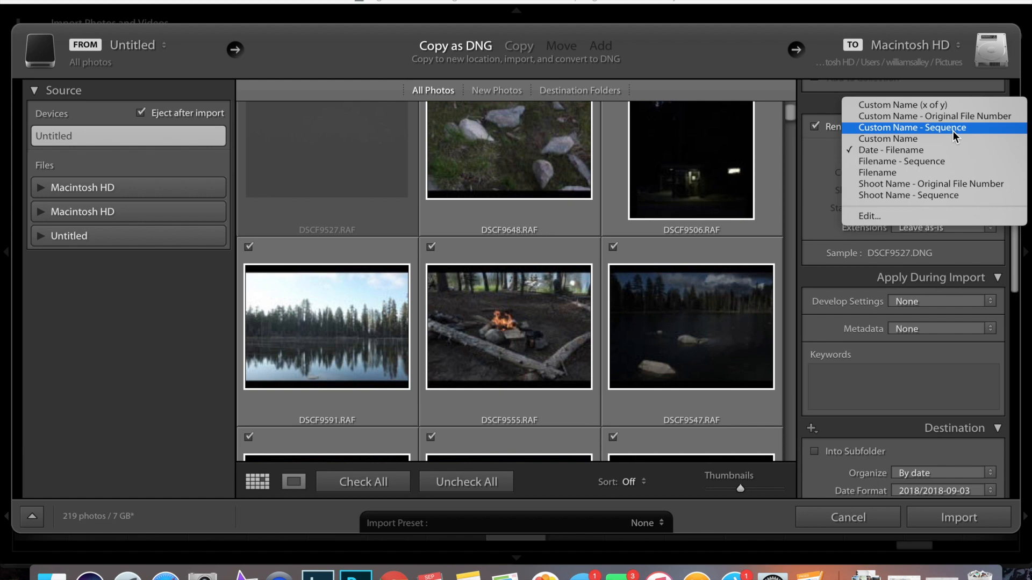
{"action": "left_click", "coordinate": [946, 138]}
{"action": "left_click", "coordinate": [916, 172]}
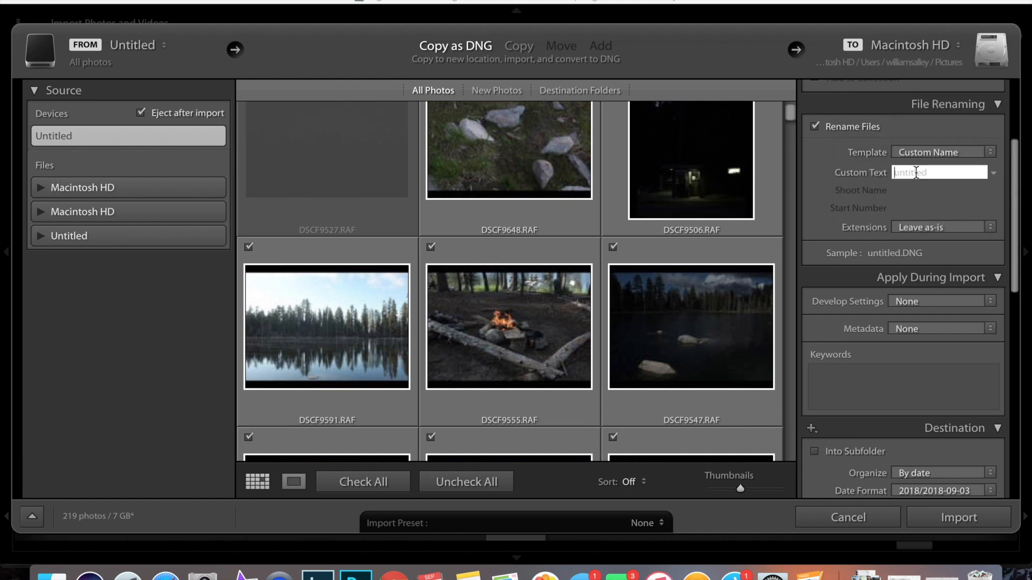
{"action": "type", "text": "Yosemite"}
{"action": "type", "text": "_"}
Send the imported photos into a new subfolder of Pictures named "Yosemite 2018".
{"action": "scroll", "coordinate": [967, 217], "scroll_direction": "down", "scroll_amount": 5}
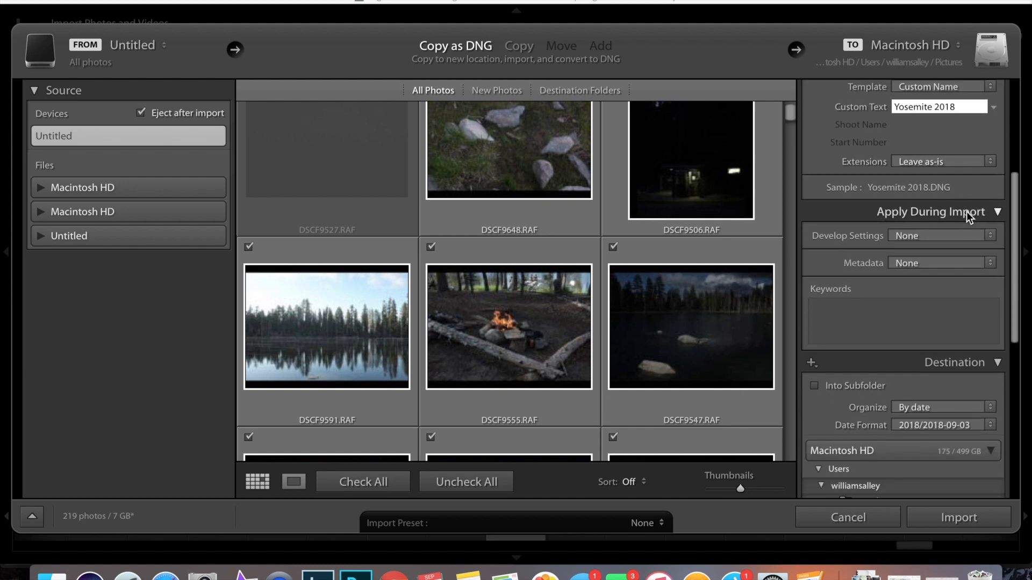
{"action": "scroll", "coordinate": [966, 211], "scroll_direction": "down", "scroll_amount": 8}
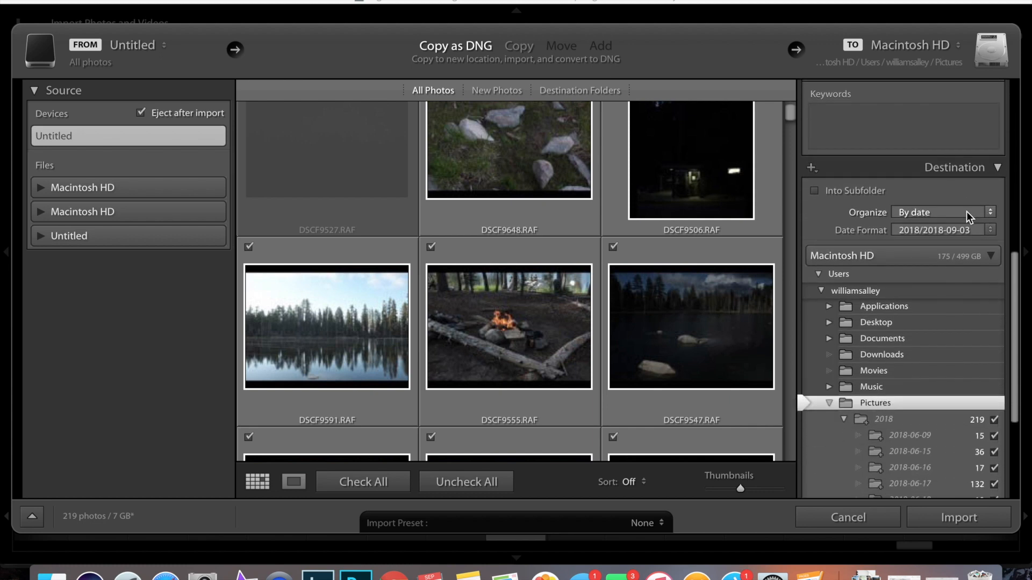
{"action": "scroll", "coordinate": [966, 212], "scroll_direction": "down", "scroll_amount": 4}
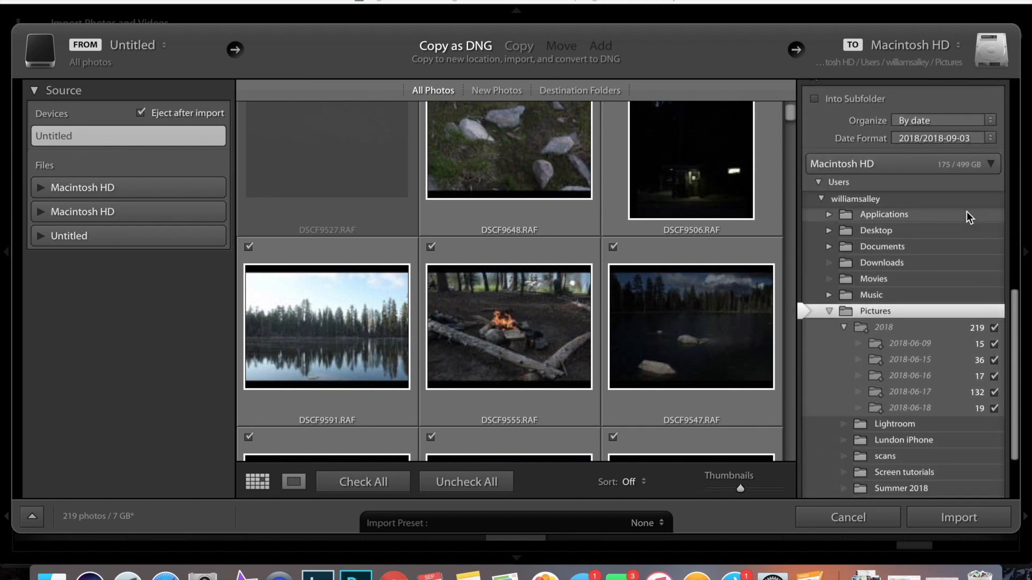
{"action": "scroll", "coordinate": [966, 211], "scroll_direction": "down", "scroll_amount": 2}
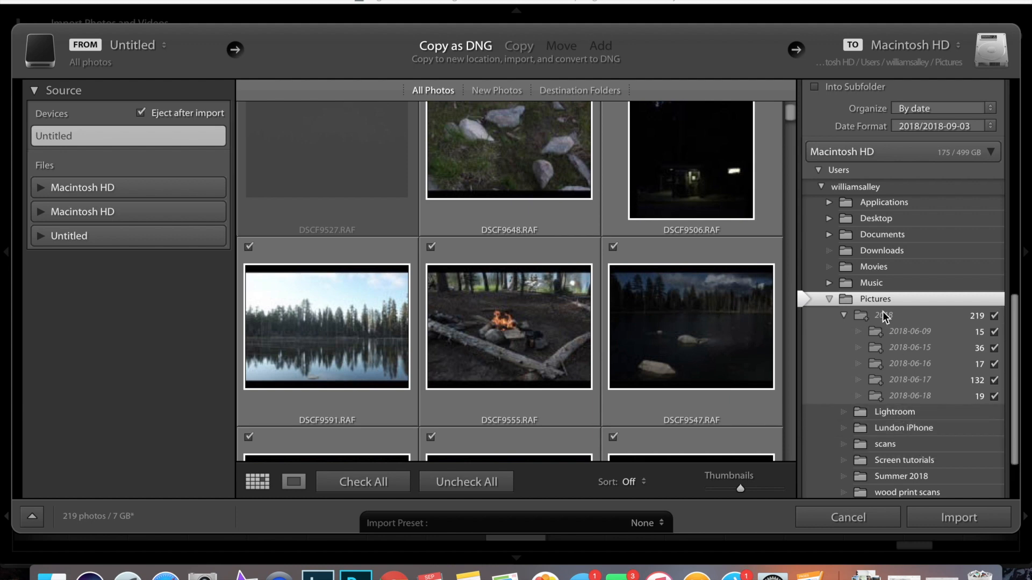
{"action": "left_click", "coordinate": [815, 86]}
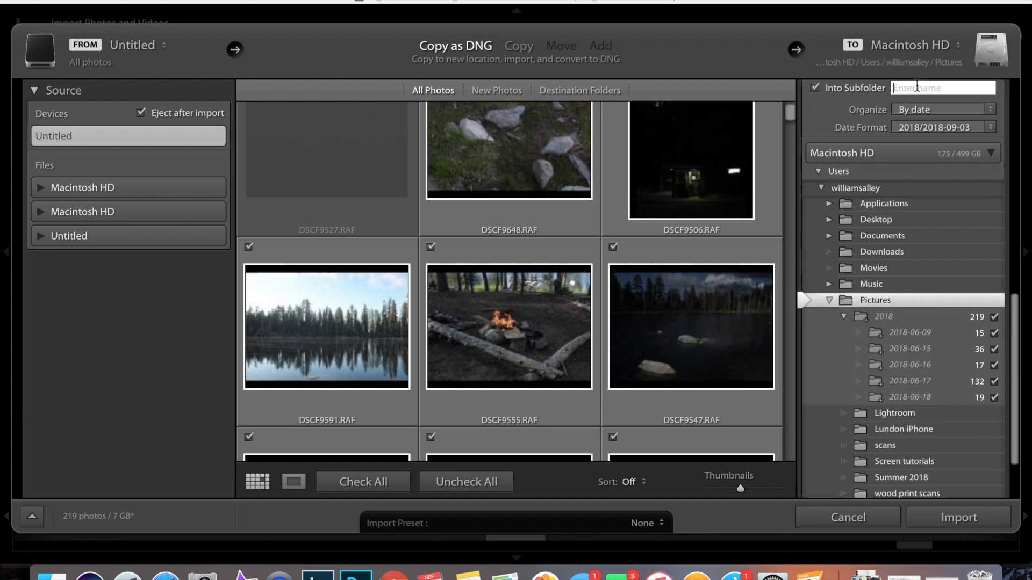
{"action": "left_click", "coordinate": [917, 88]}
{"action": "type", "text": "Yose"}
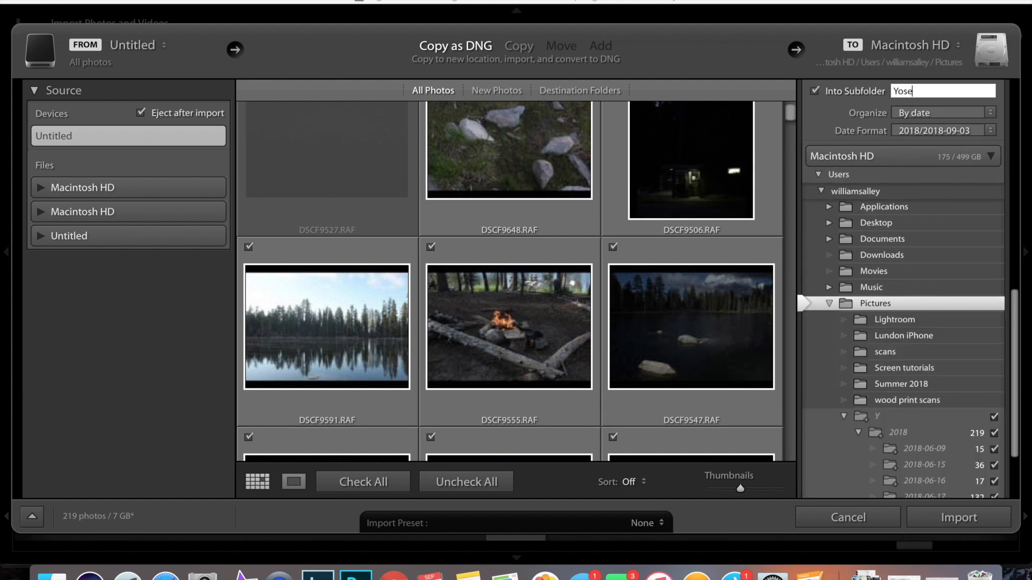
{"action": "type", "text": "mite 2018"}
Examine the destination folder tree to see how the dated folders are nested inside the Yosemite 2018 subfolder.
{"action": "scroll", "coordinate": [910, 449], "scroll_direction": "down", "scroll_amount": 3}
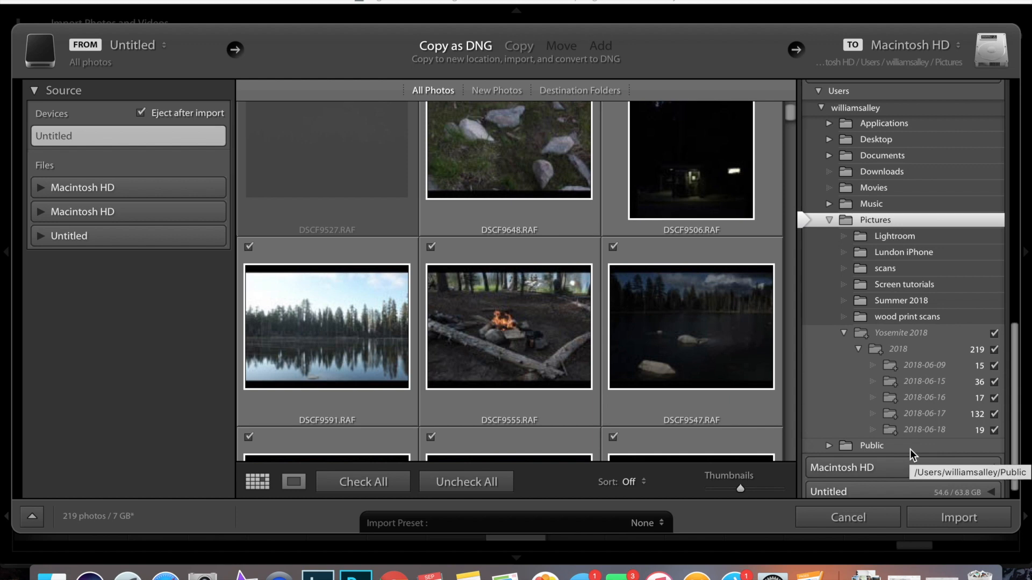
{"action": "scroll", "coordinate": [914, 425], "scroll_direction": "down", "scroll_amount": 1}
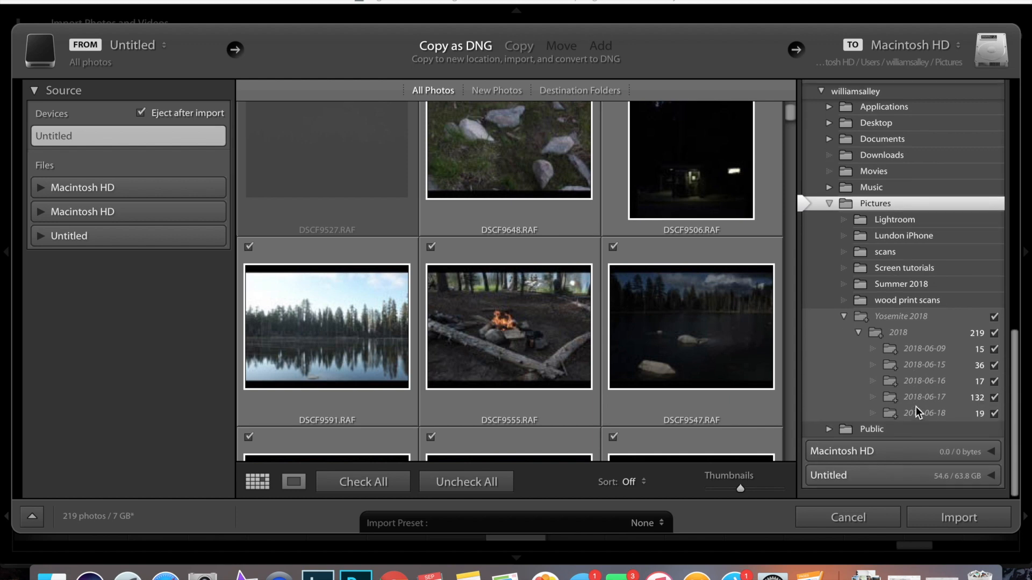
{"action": "scroll", "coordinate": [916, 406], "scroll_direction": "up", "scroll_amount": 4}
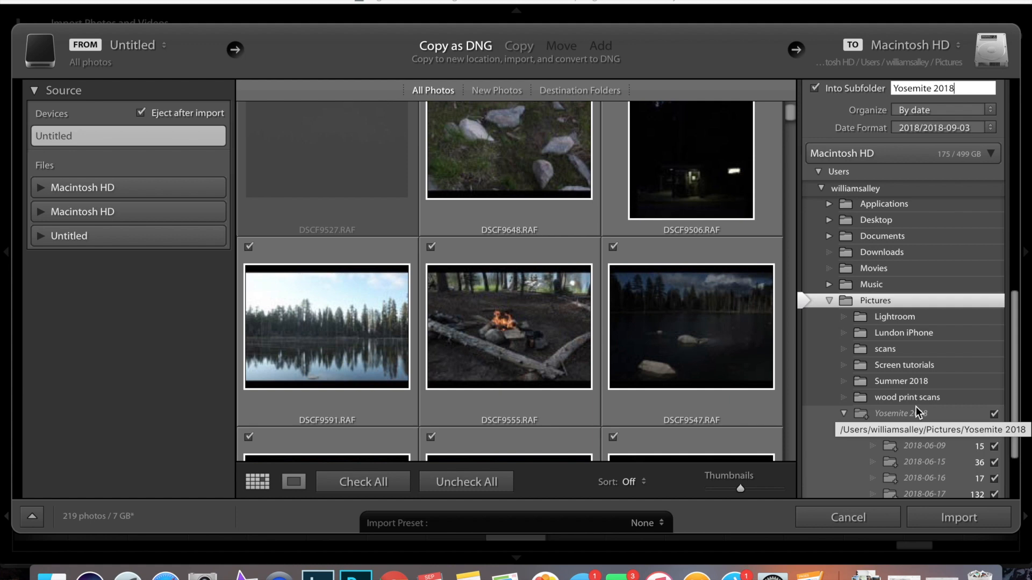
{"action": "scroll", "coordinate": [916, 408], "scroll_direction": "down", "scroll_amount": 1}
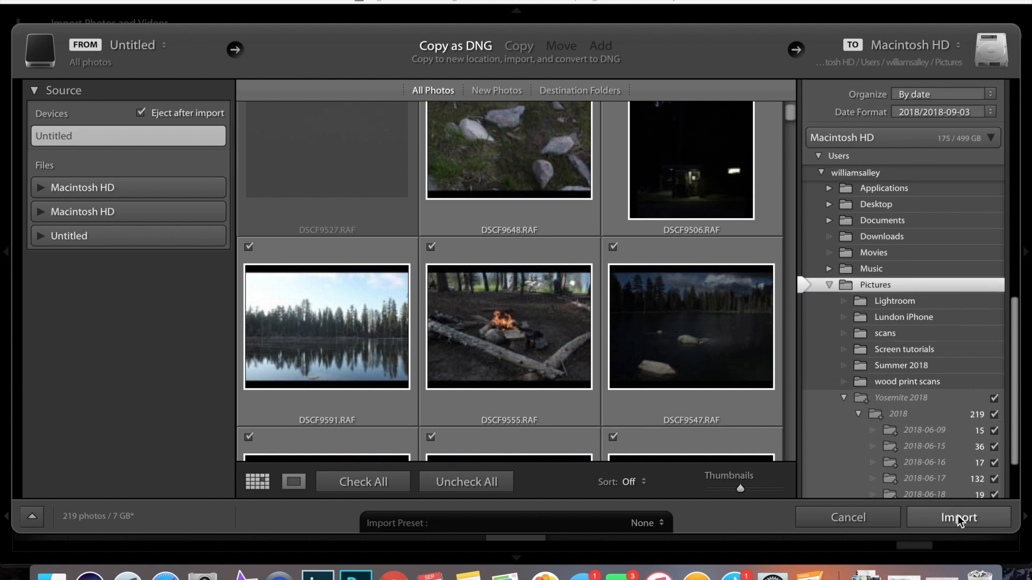
{"action": "scroll", "coordinate": [937, 414], "scroll_direction": "up", "scroll_amount": 3}
{"action": "scroll", "coordinate": [902, 409], "scroll_direction": "down", "scroll_amount": 4}
{"action": "scroll", "coordinate": [908, 199], "scroll_direction": "up", "scroll_amount": 3}
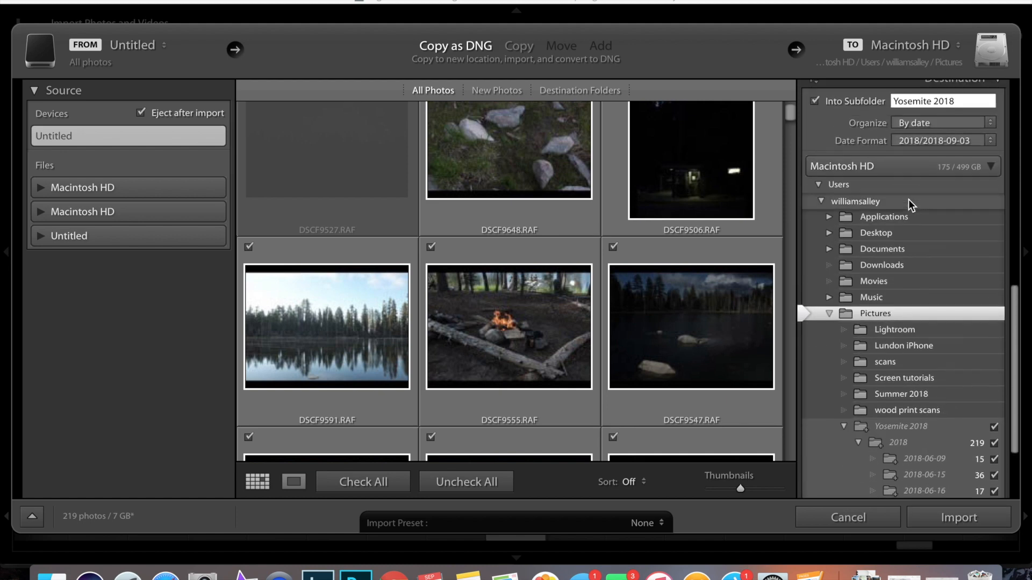
Organize the destination into one folder, then import the checked photos and browse them in the Library filmstrip.
{"action": "left_click", "coordinate": [991, 122]}
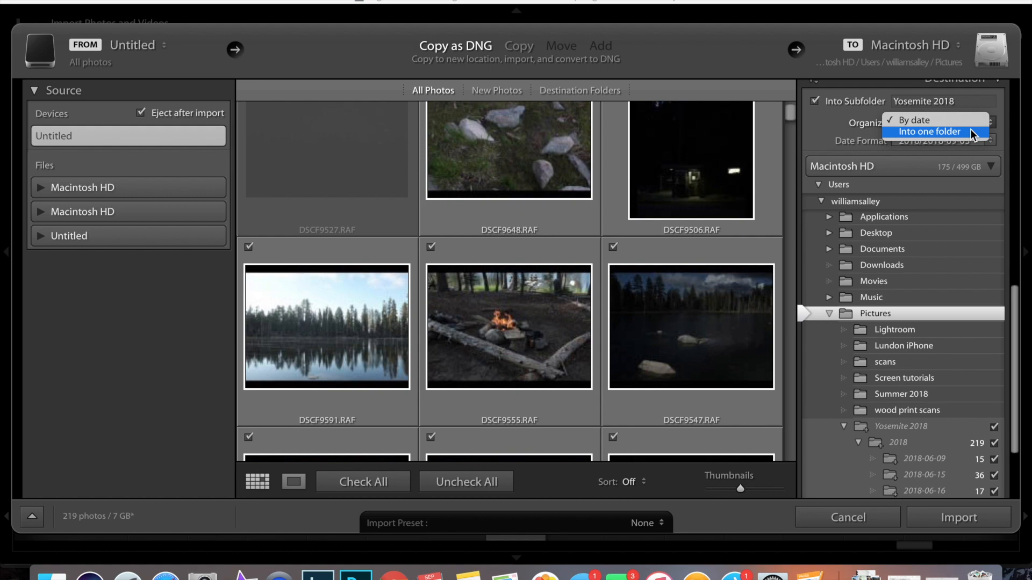
{"action": "left_click", "coordinate": [971, 130]}
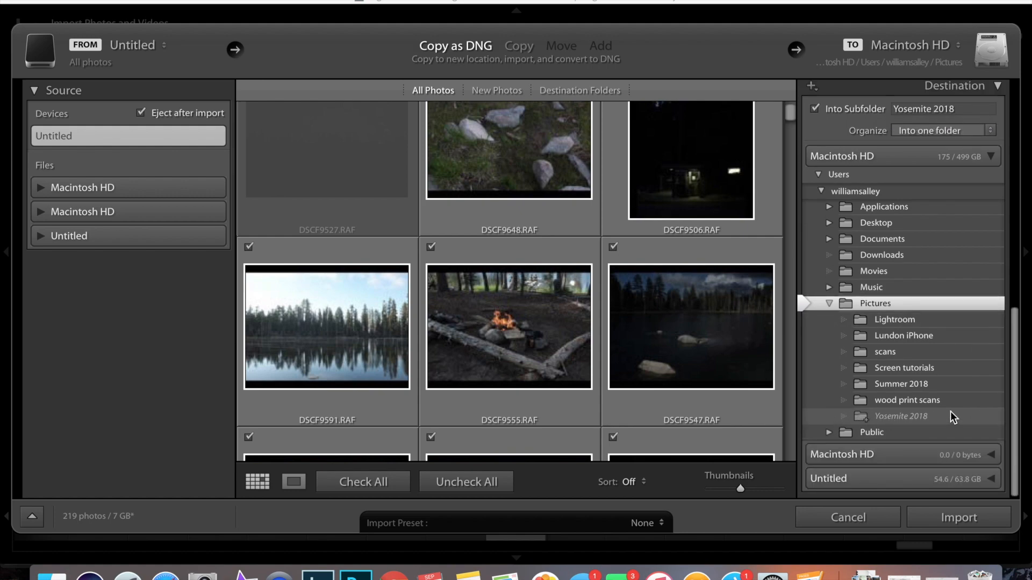
{"action": "left_click", "coordinate": [962, 518]}
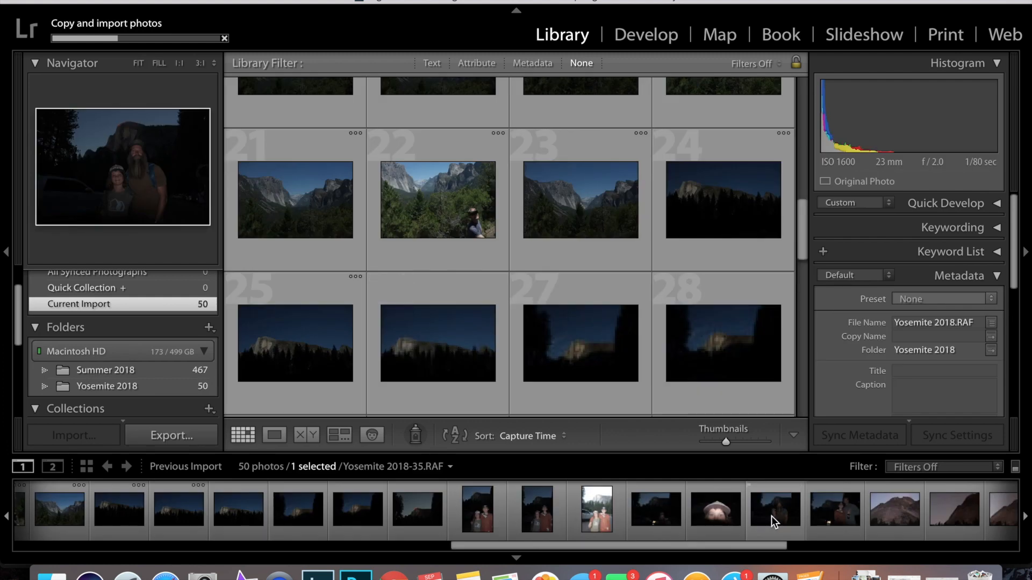
{"action": "scroll", "coordinate": [772, 516], "scroll_direction": "down", "scroll_amount": 10}
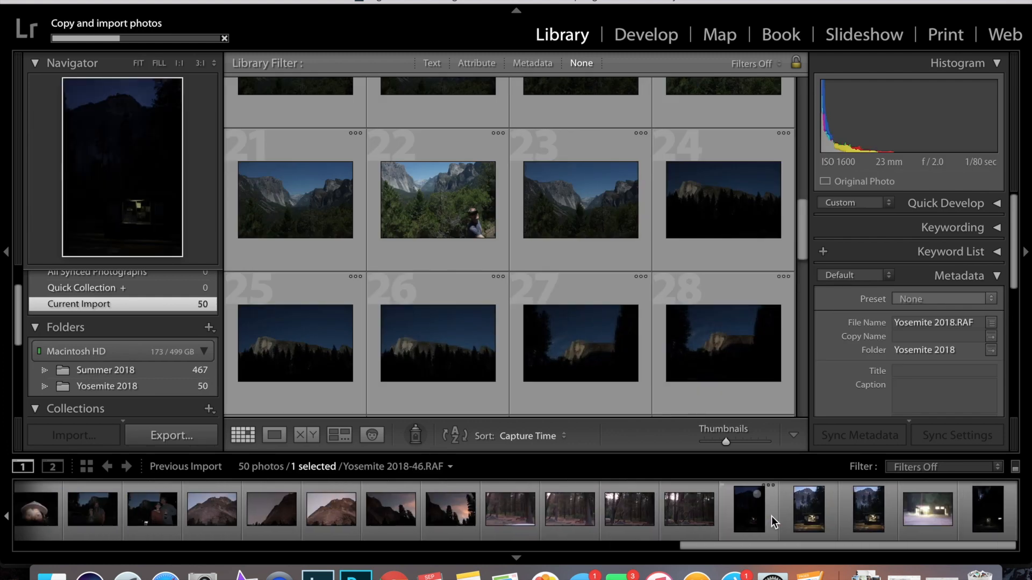